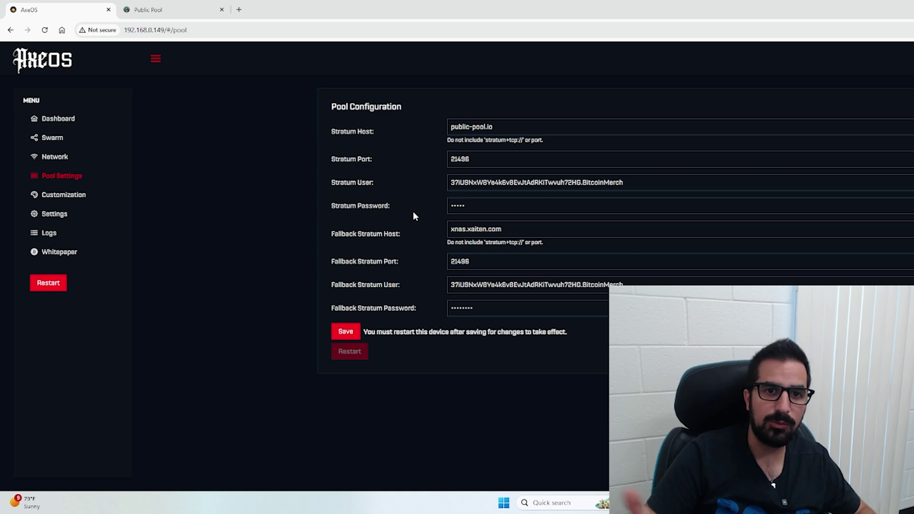
- Save the public-pool.io host and stratum user address, then view the AxeOS dashboard
click(491, 129)
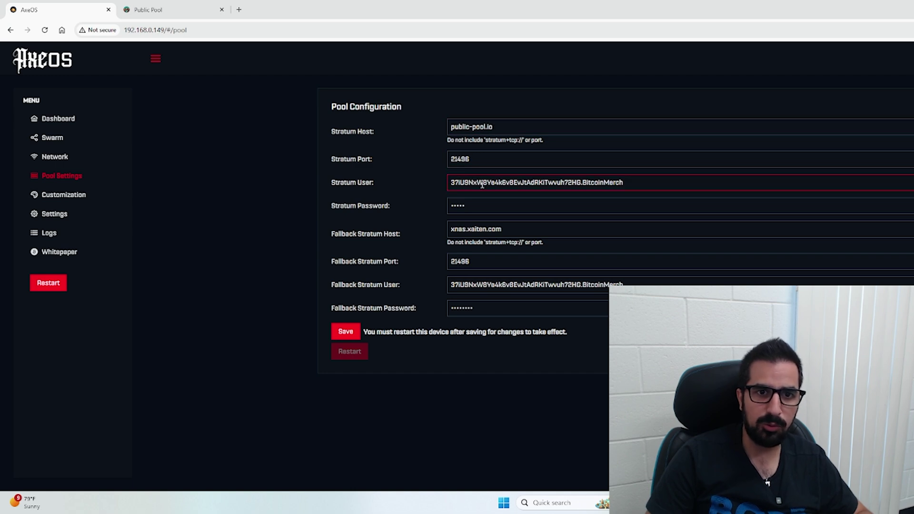
drag(580, 182, 483, 182)
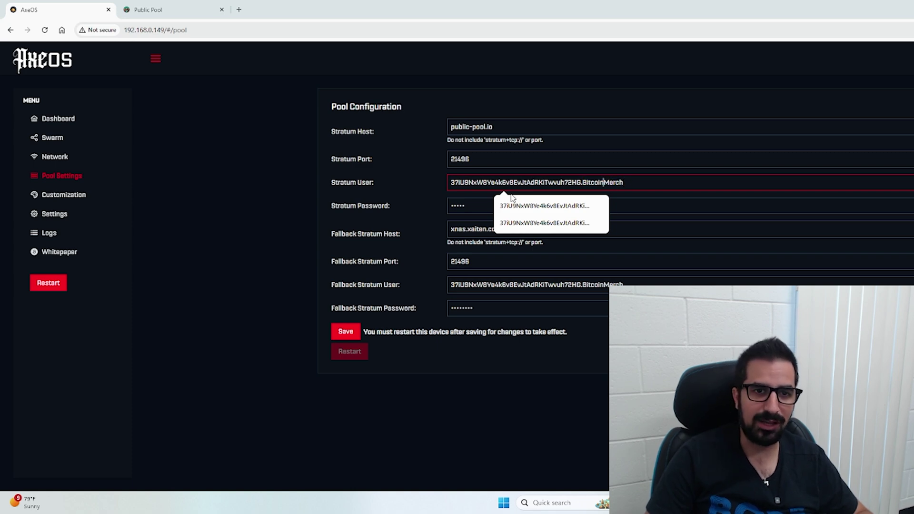
click(350, 332)
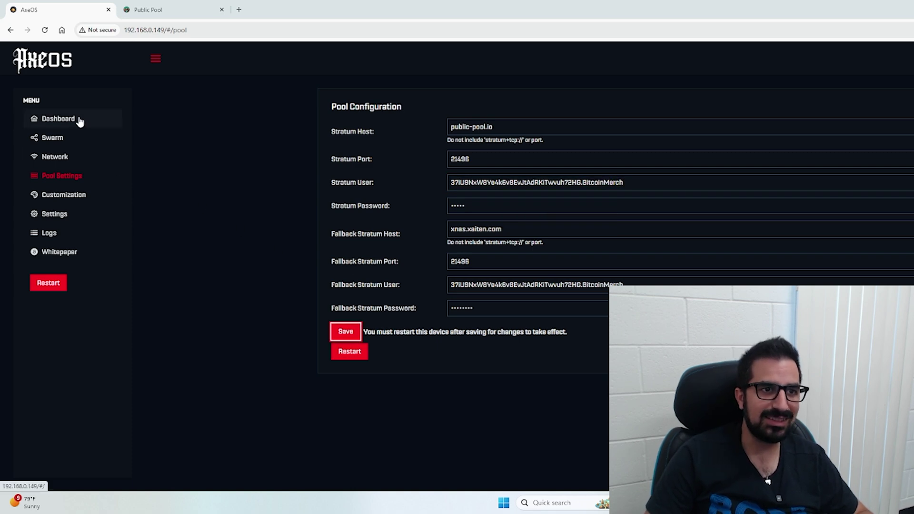
click(58, 118)
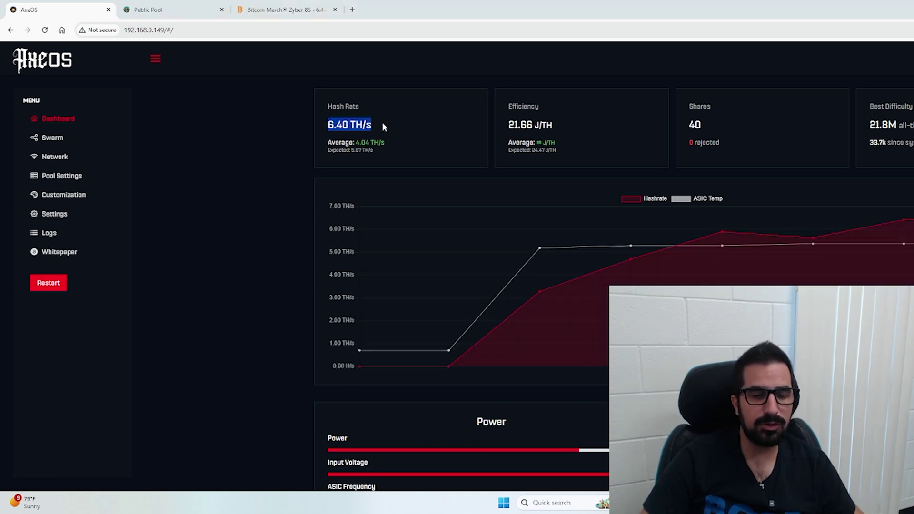
- Bring up the Public Pool stats page for the mining address
click(156, 9)
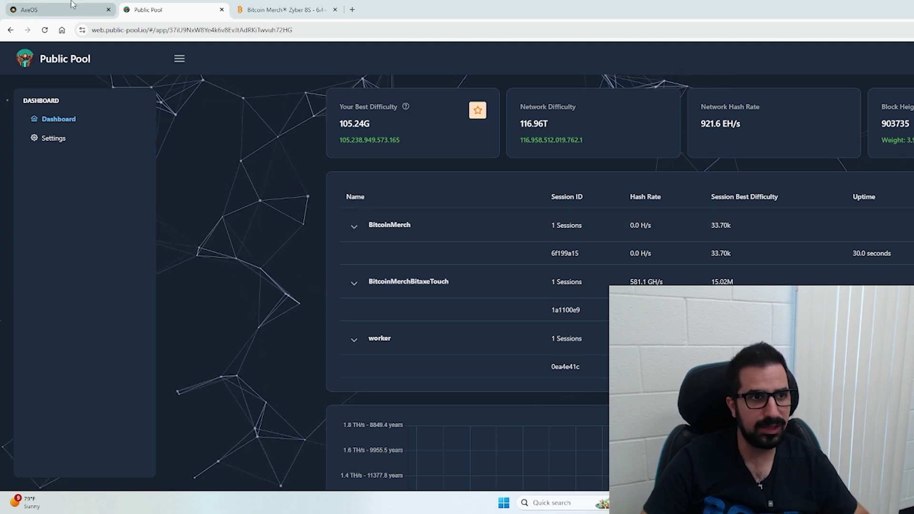
- Compare the AxeOS dashboard with Public Pool, then open the Bitcoin Merch Zyber 8S page
click(58, 9)
click(148, 9)
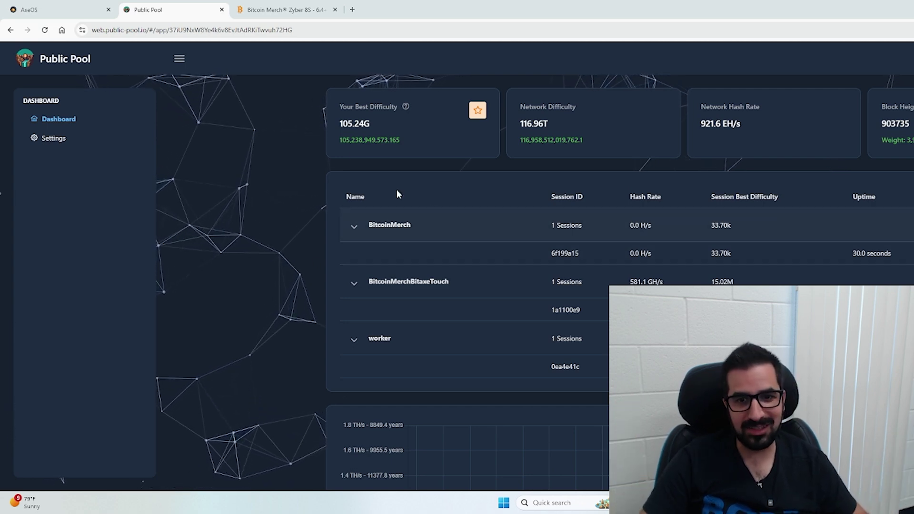
key(ctrl+Tab)
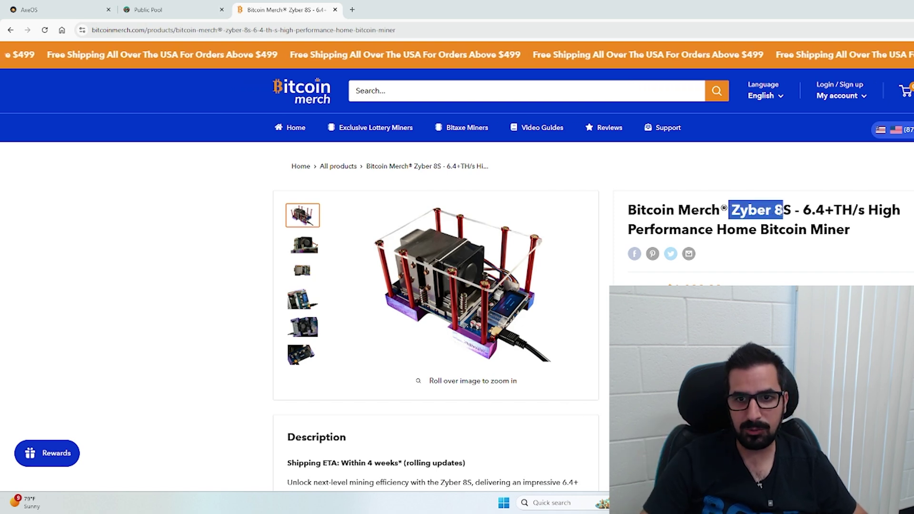
click(849, 211)
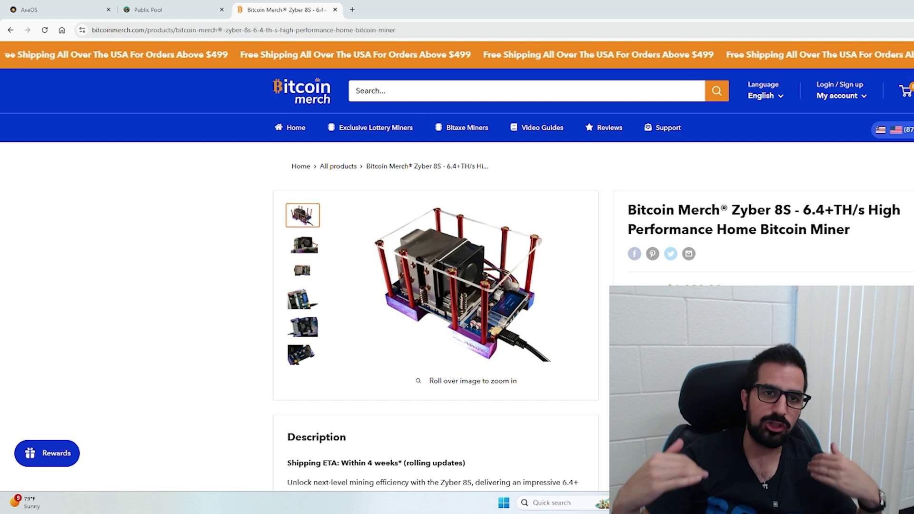